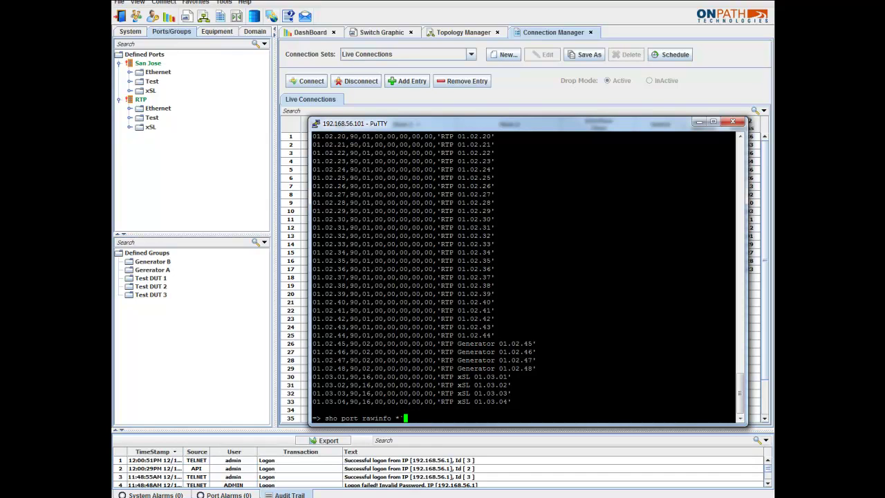
# Cycle through the Switch Graphic, Topology and Connection Manager views, then rerun sho por rawinfo * in PuTTY.
pyautogui.click(401, 33)
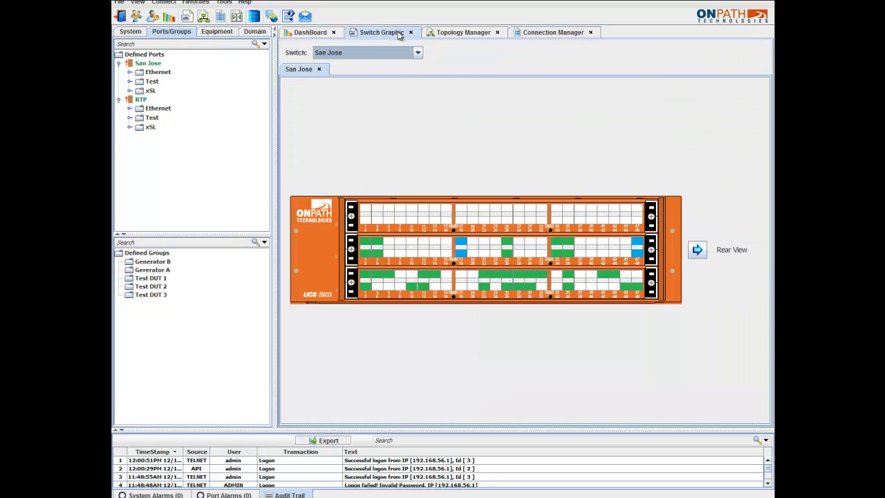
pyautogui.click(442, 34)
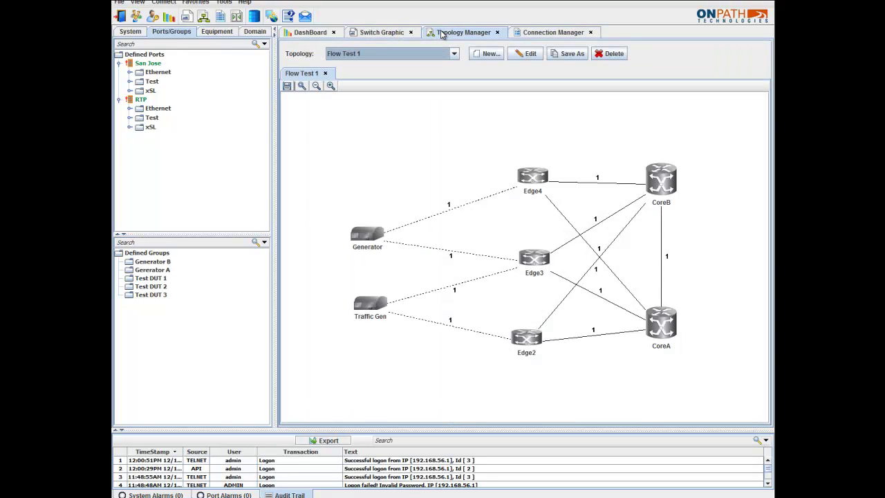
pyautogui.click(529, 33)
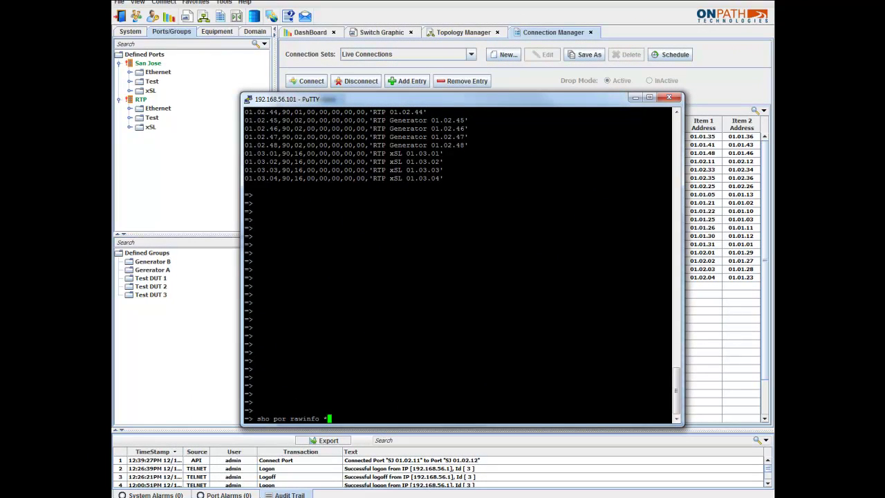
pyautogui.press('Return')
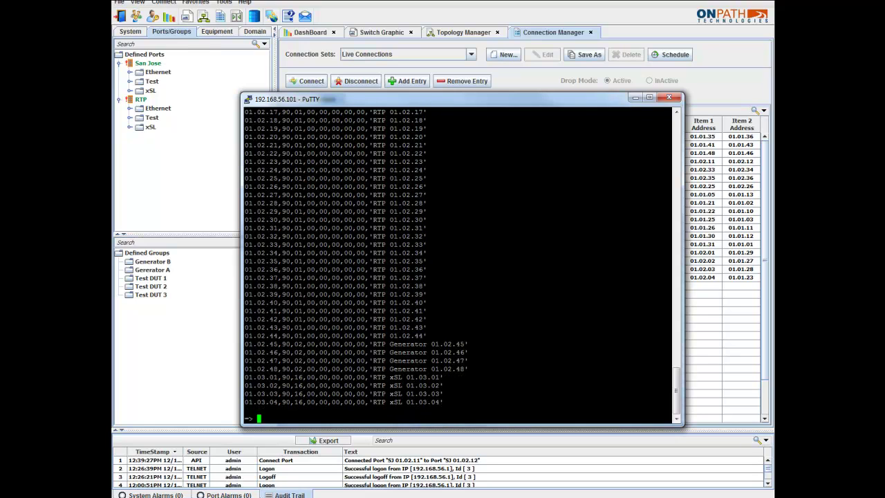
pyautogui.press('Up')
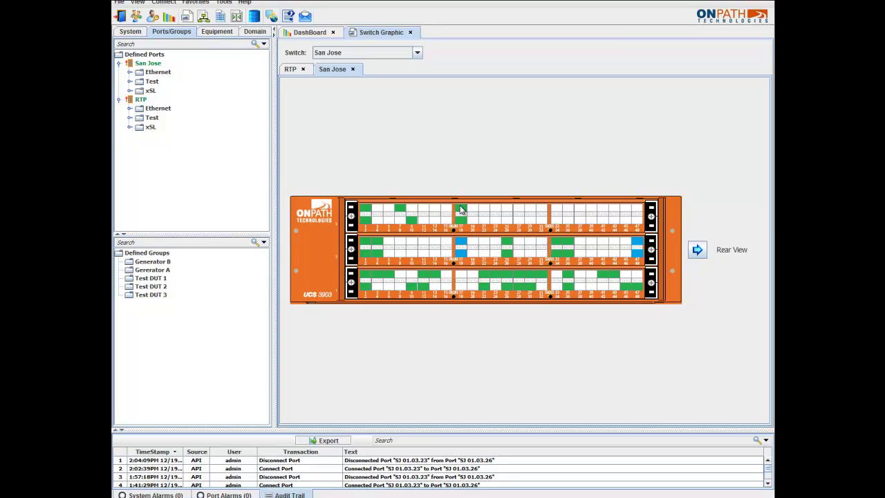
# Connect two San Jose port pairs on the switch graphic, including SJ 01.03.13 to SJ_Edge1 01.01.18.
pyautogui.click(434, 211)
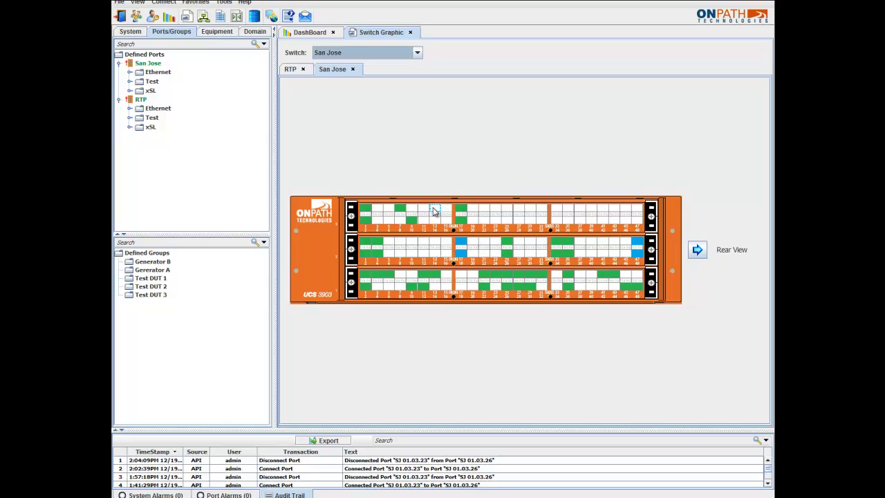
pyautogui.rightClick(462, 290)
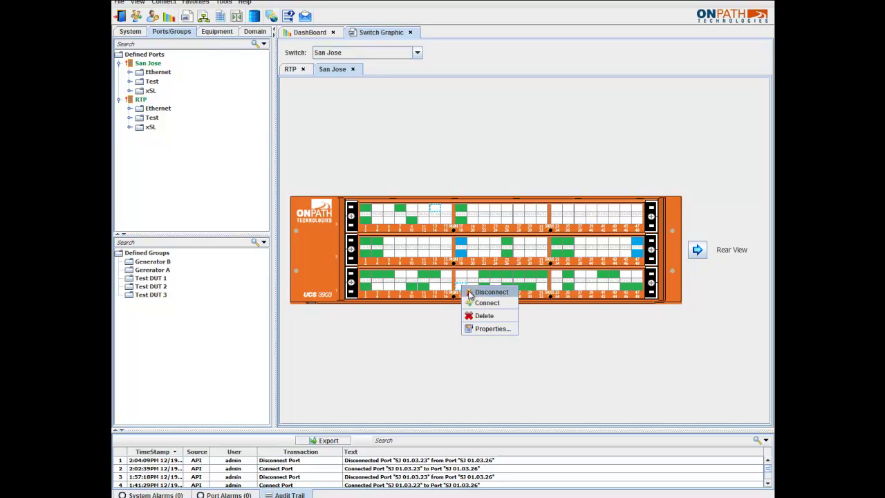
pyautogui.click(478, 302)
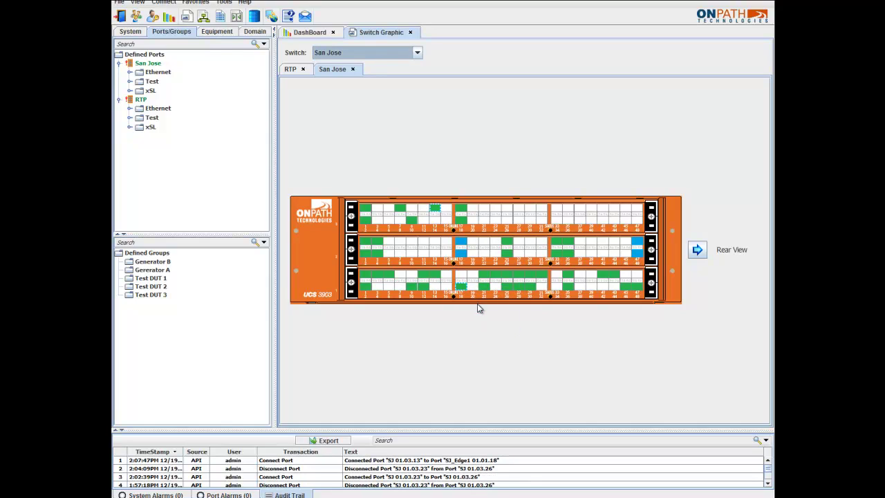
pyautogui.click(508, 209)
pyautogui.rightClick(519, 220)
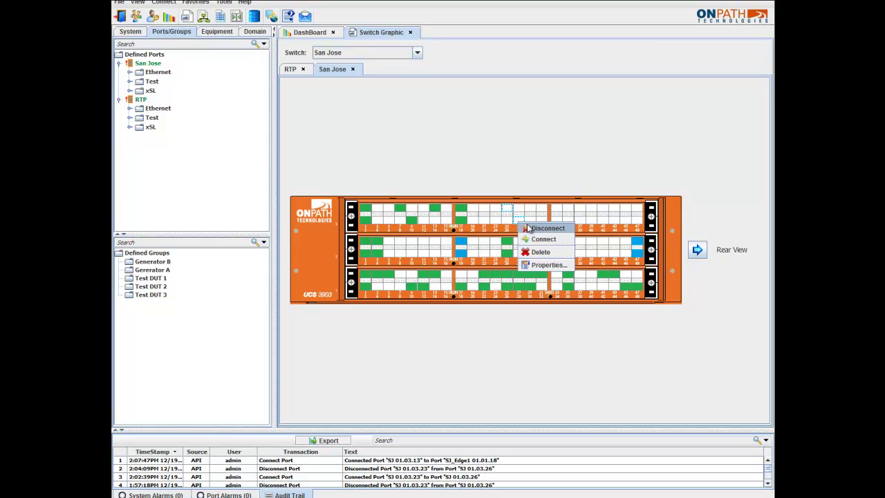
pyautogui.click(536, 240)
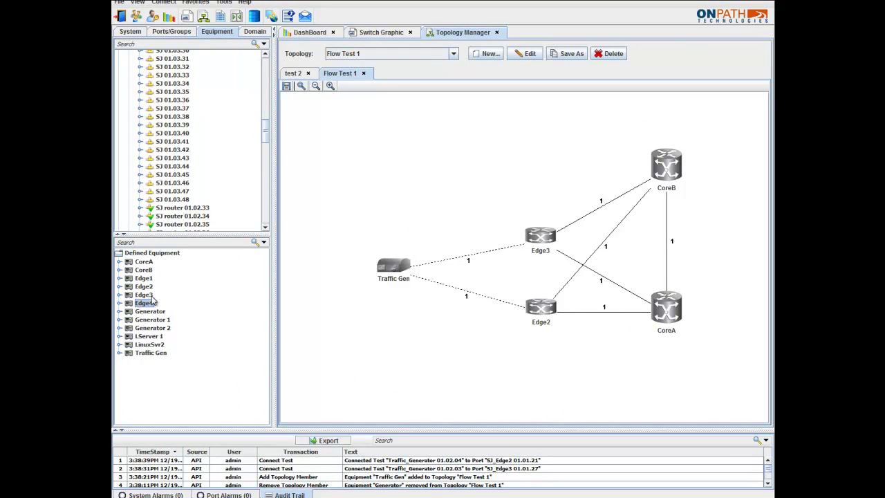
# Add Edge4 and Generator to Flow Test 1, linking Generator to Edge4 and Edge4 to CoreB.
pyautogui.moveTo(150, 304); pyautogui.dragTo(530, 166)
pyautogui.moveTo(150, 311)
pyautogui.mouseDown()
pyautogui.moveTo(379, 171)
pyautogui.moveTo(534, 176)
pyautogui.mouseUp()
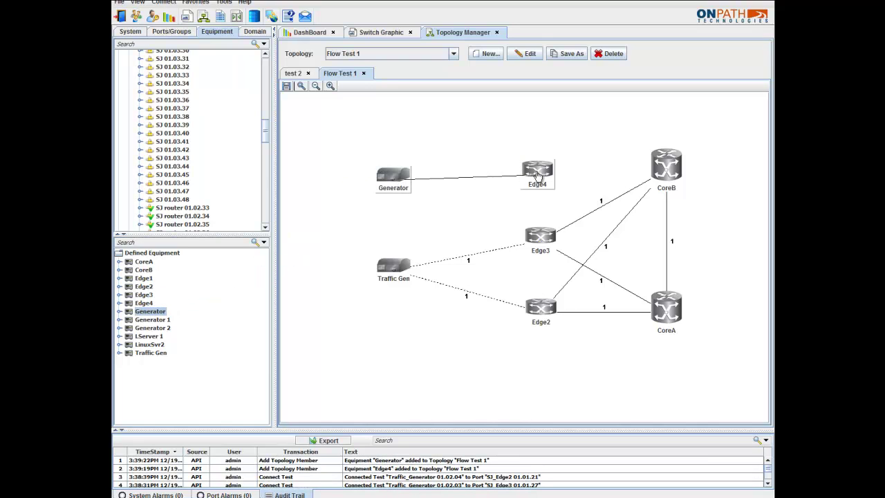
pyautogui.click(579, 347)
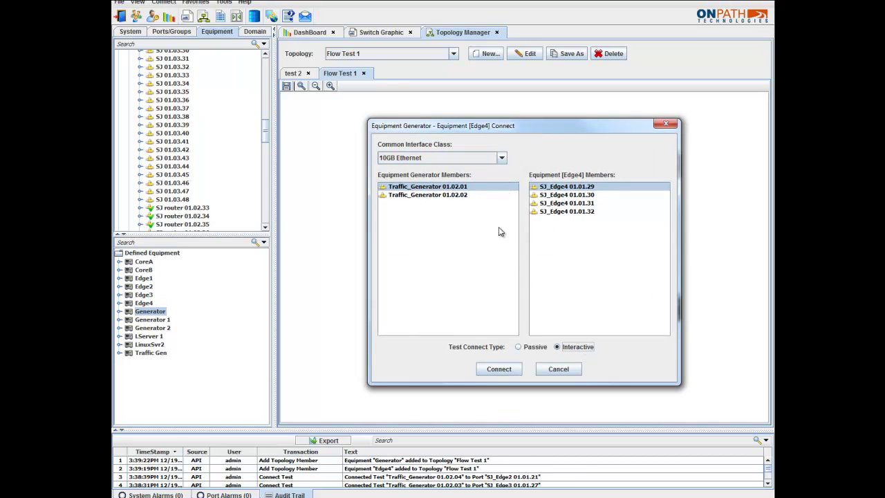
pyautogui.click(503, 369)
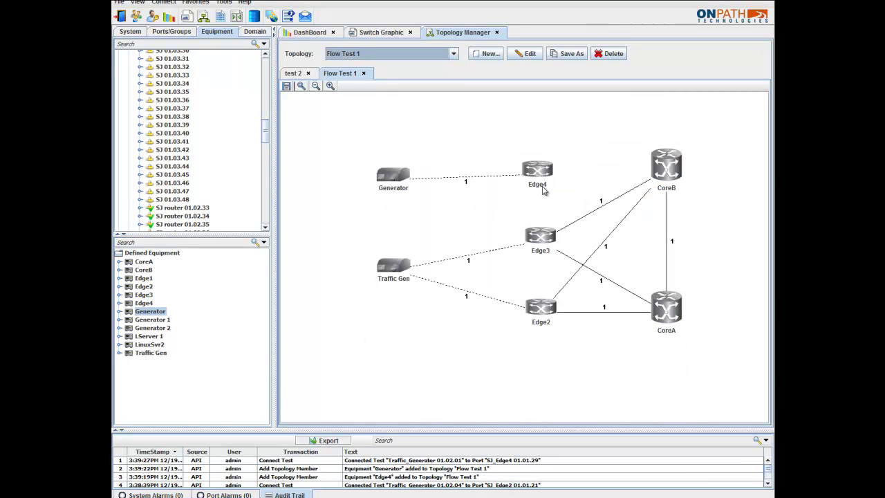
pyautogui.moveTo(538, 177); pyautogui.dragTo(647, 173)
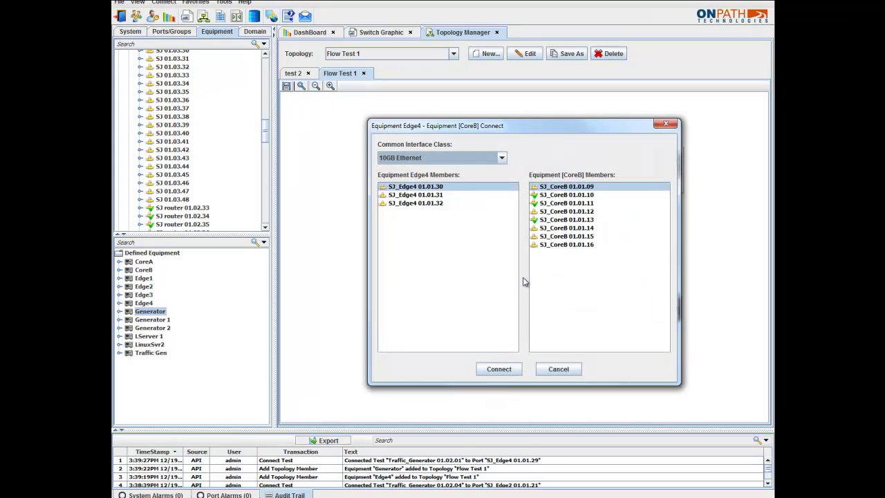
pyautogui.click(508, 372)
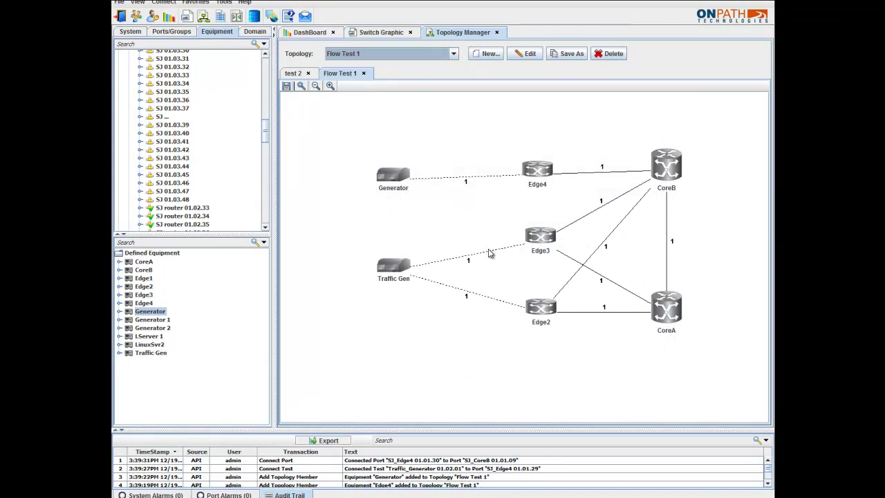
# Disconnect the Traffic_Generator 01.02.03 to SJ_Edge3 link between Traffic Gen and Edge3.
pyautogui.rightClick(488, 254)
pyautogui.click(508, 280)
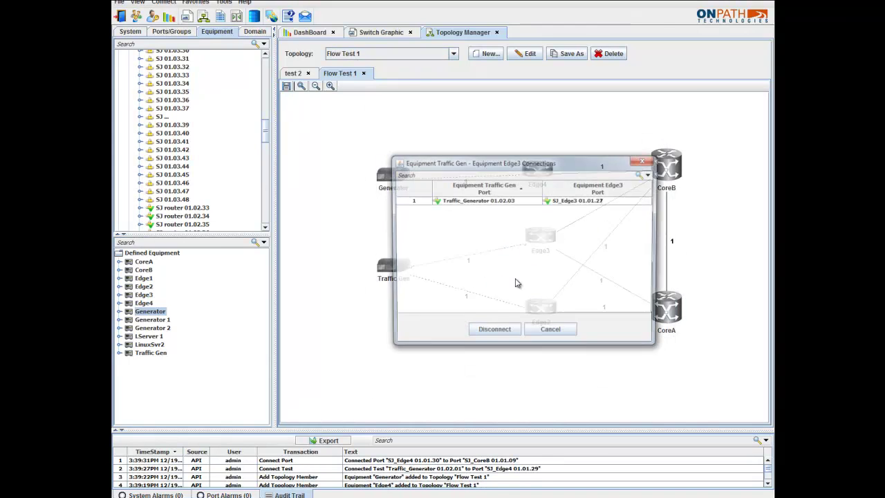
pyautogui.click(500, 201)
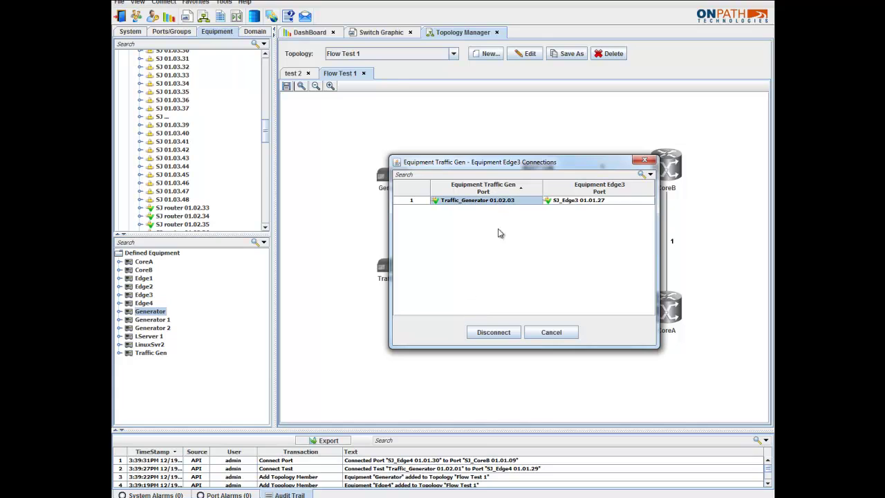
pyautogui.click(507, 332)
pyautogui.click(511, 268)
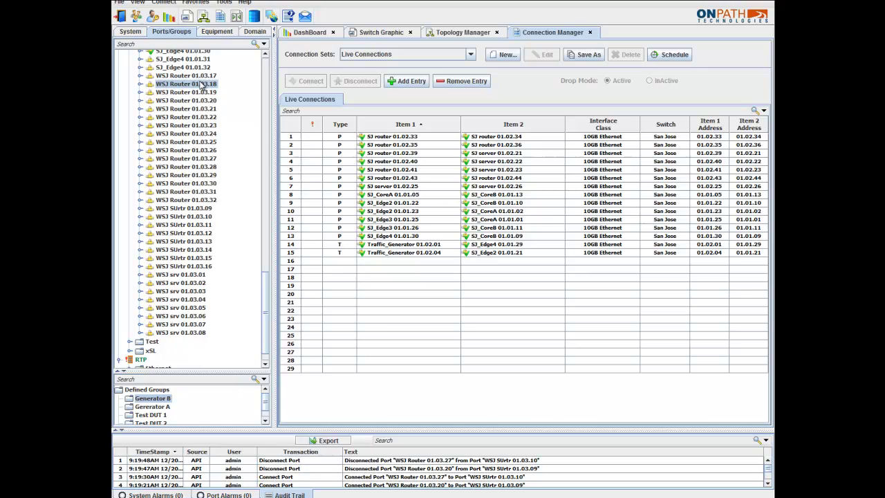
# Connect WSJ Router 01.03.18 to SUrtr 01.03.09, and Routers 01.03.25–27 to SUrtr 01.03.11–13.
pyautogui.moveTo(203, 84); pyautogui.dragTo(406, 263)
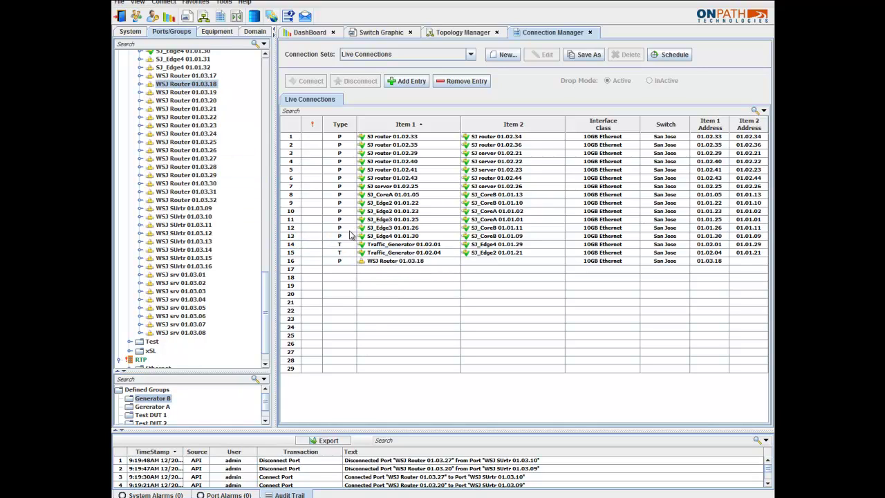
pyautogui.moveTo(200, 211); pyautogui.dragTo(477, 262)
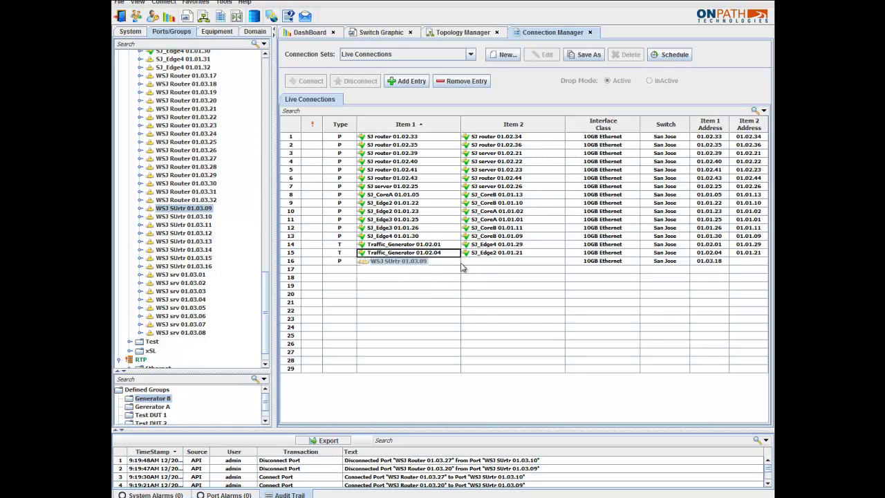
pyautogui.click(202, 142)
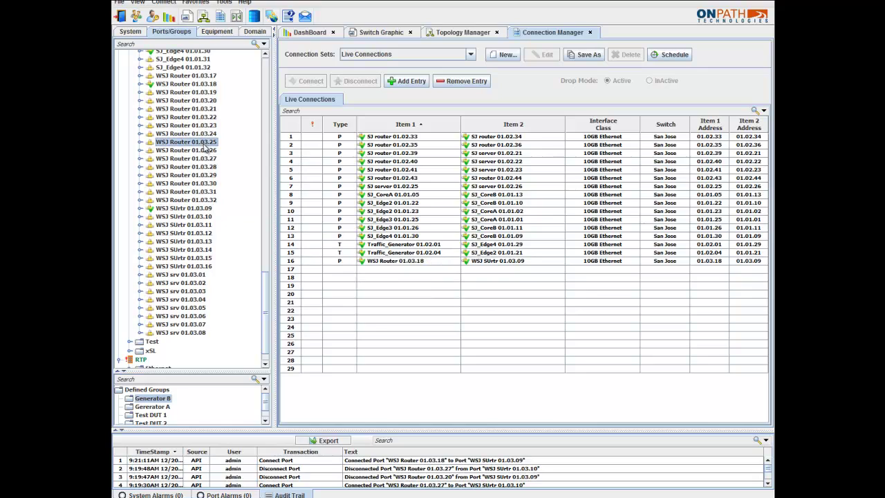
pyautogui.keyDown('shift'); pyautogui.click(209, 163); pyautogui.keyUp('shift')
pyautogui.moveTo(208, 147); pyautogui.dragTo(346, 270)
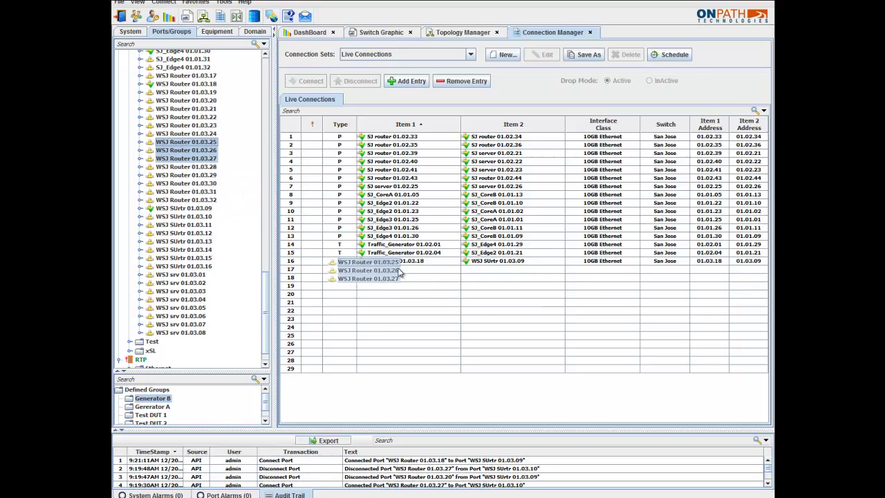
pyautogui.click(197, 226)
pyautogui.keyDown('shift'); pyautogui.click(201, 241); pyautogui.keyUp('shift')
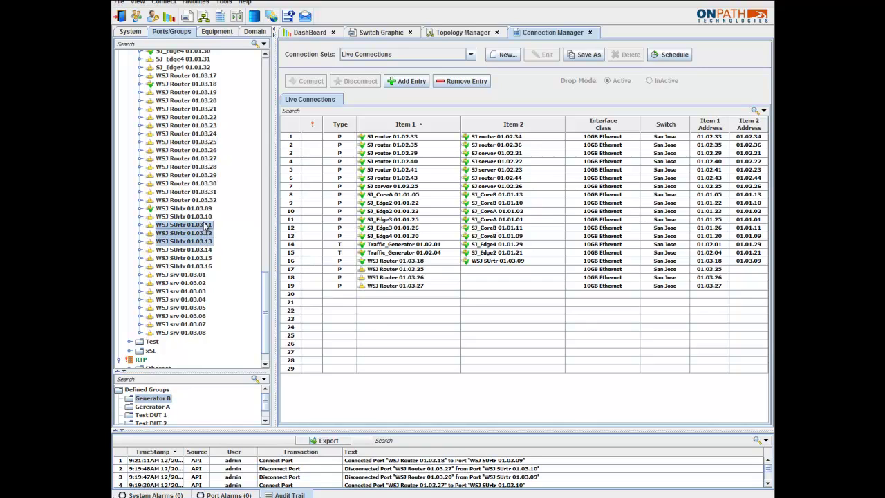
pyautogui.moveTo(204, 233); pyautogui.dragTo(502, 277)
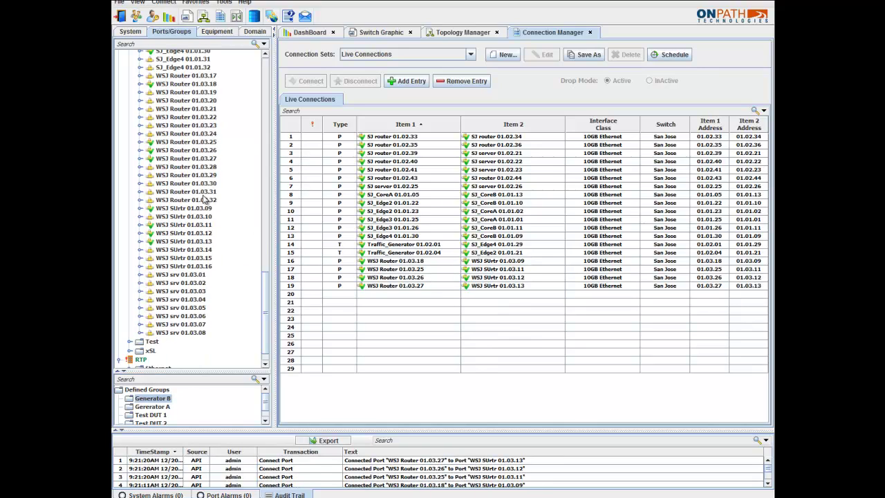
# Add WSJ Router 01.03.29 as a broadcast row to WSJ srv 01.03.02–01.03.04.
pyautogui.click(192, 176)
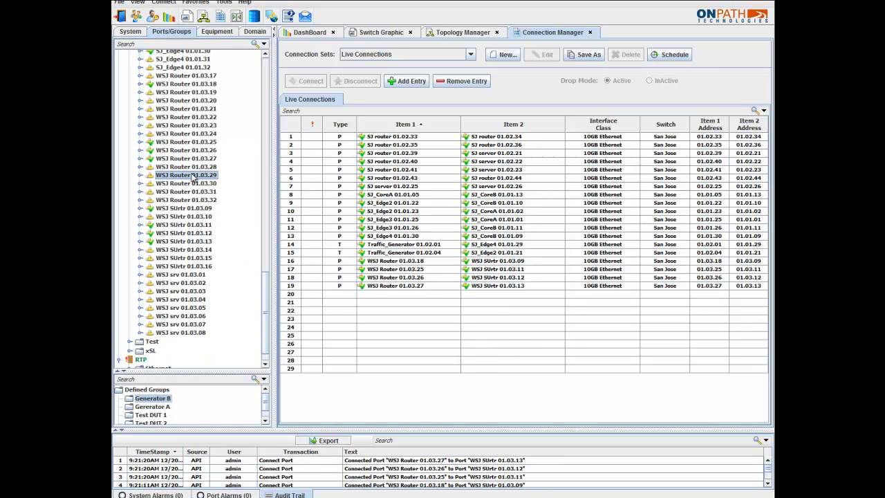
pyautogui.moveTo(192, 176); pyautogui.dragTo(404, 297)
pyautogui.click(346, 298)
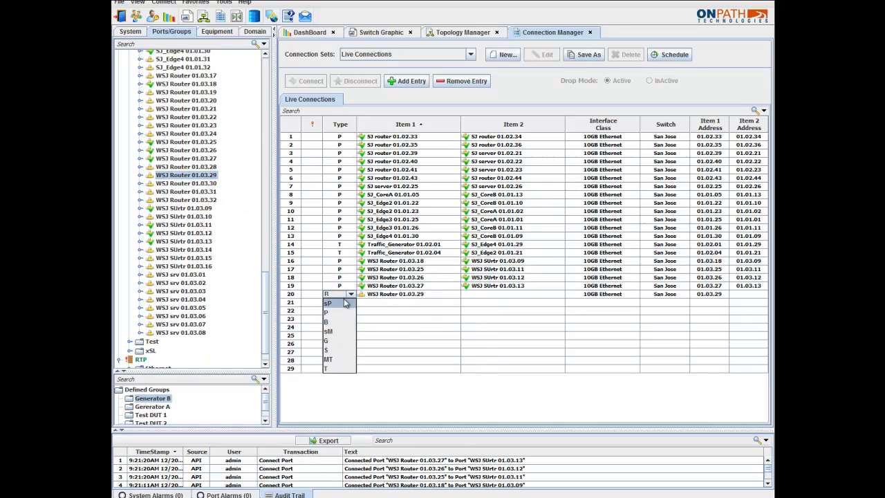
pyautogui.click(338, 328)
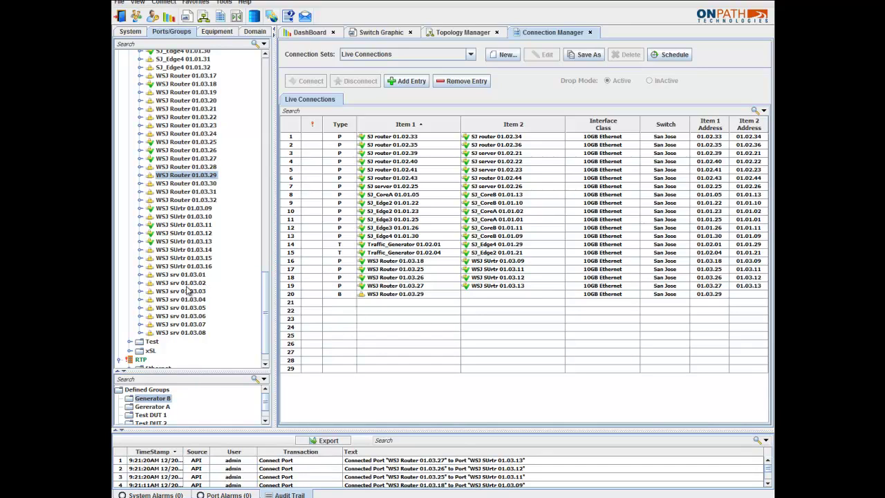
pyautogui.moveTo(197, 282)
pyautogui.mouseDown()
pyautogui.moveTo(195, 299)
pyautogui.moveTo(514, 298)
pyautogui.mouseUp()
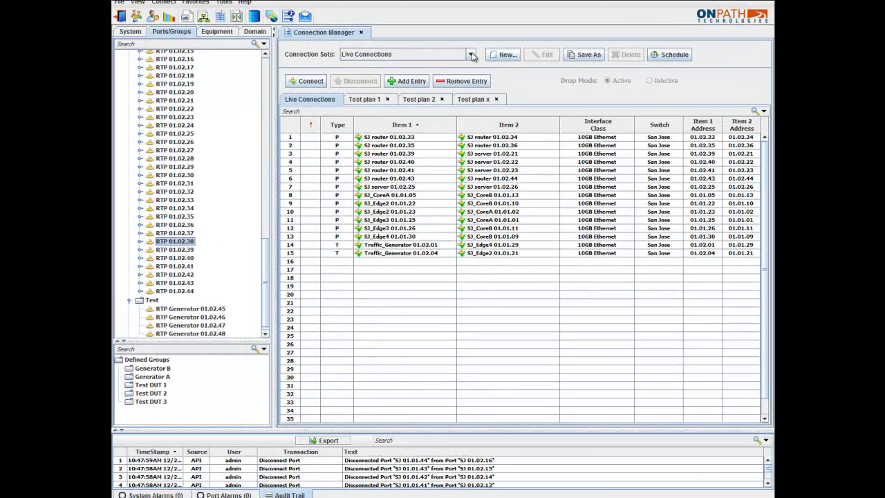
# Connect all twelve connections in the Regression Test 27 set.
pyautogui.click(471, 54)
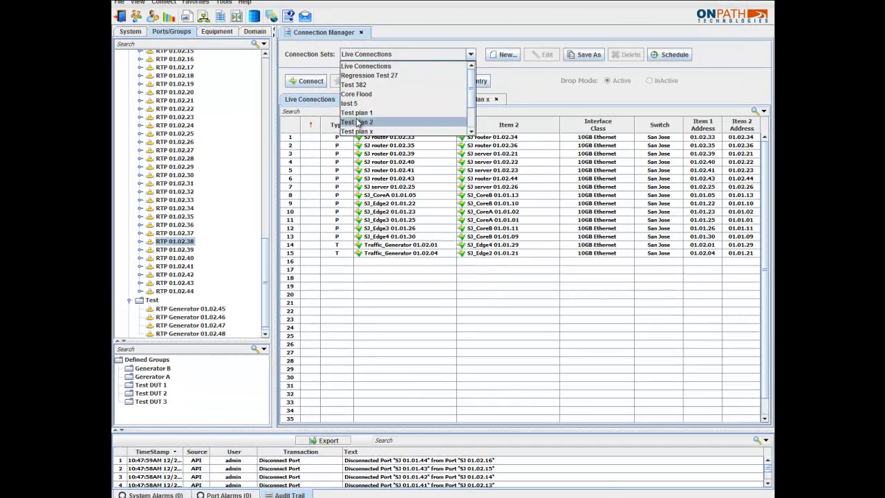
pyautogui.click(365, 75)
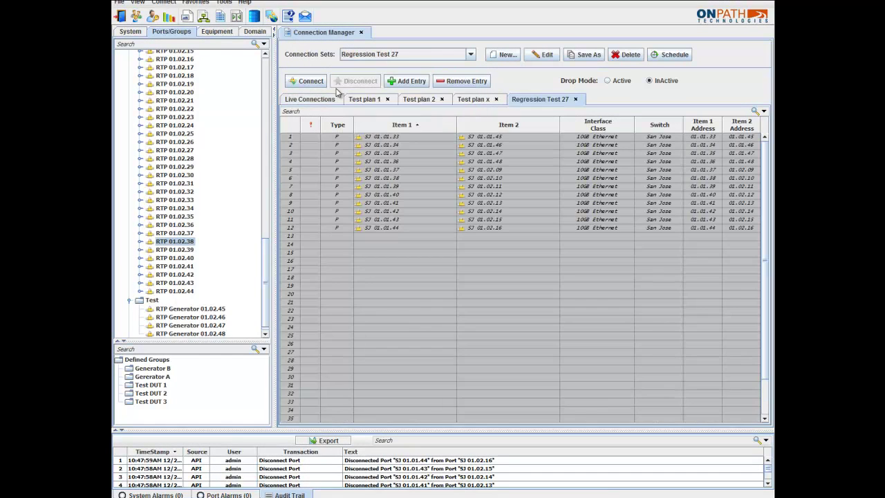
pyautogui.click(293, 136)
pyautogui.keyDown('shift'); pyautogui.click(285, 231); pyautogui.keyUp('shift')
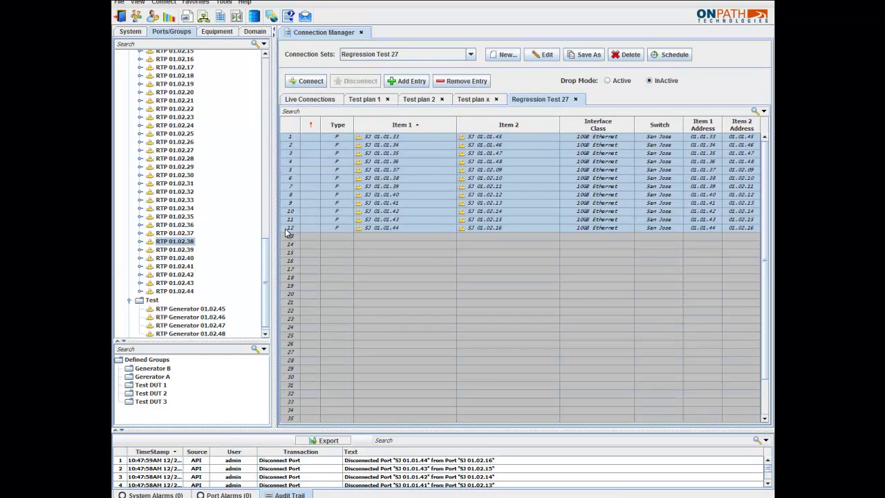
pyautogui.rightClick(286, 233)
pyautogui.click(306, 236)
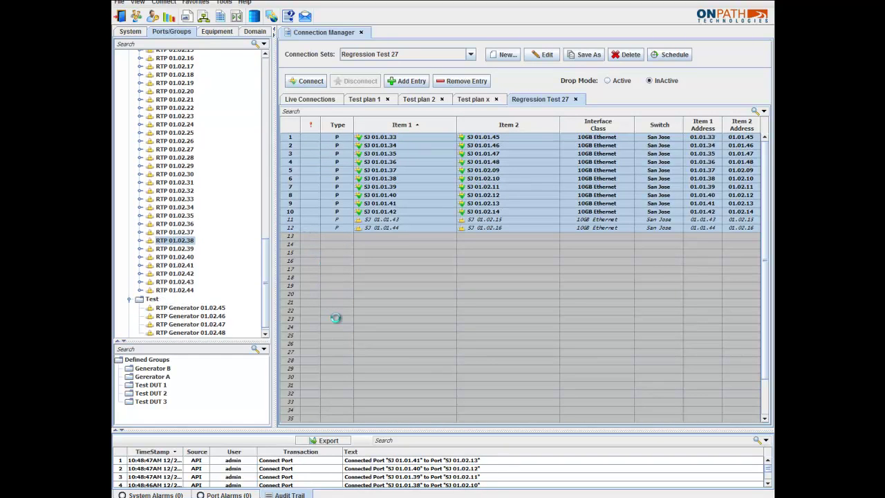
# Add an RTP 01.02.38 to RTP 01.02.39 connection as row 17 of Test plan x.
pyautogui.click(378, 99)
pyautogui.click(424, 101)
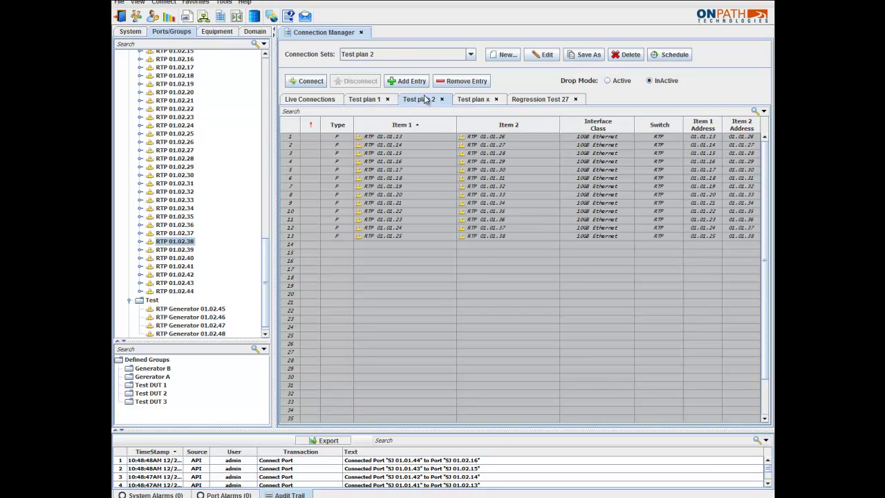
pyautogui.click(486, 103)
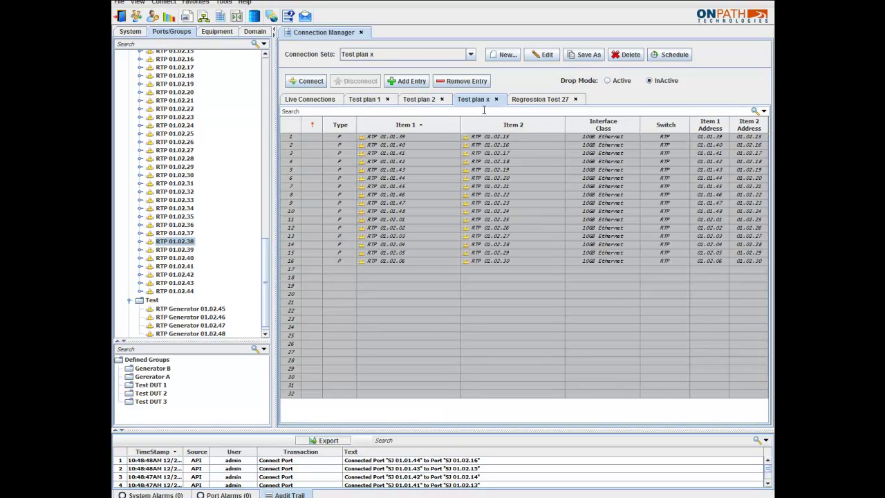
pyautogui.moveTo(177, 241); pyautogui.dragTo(398, 270)
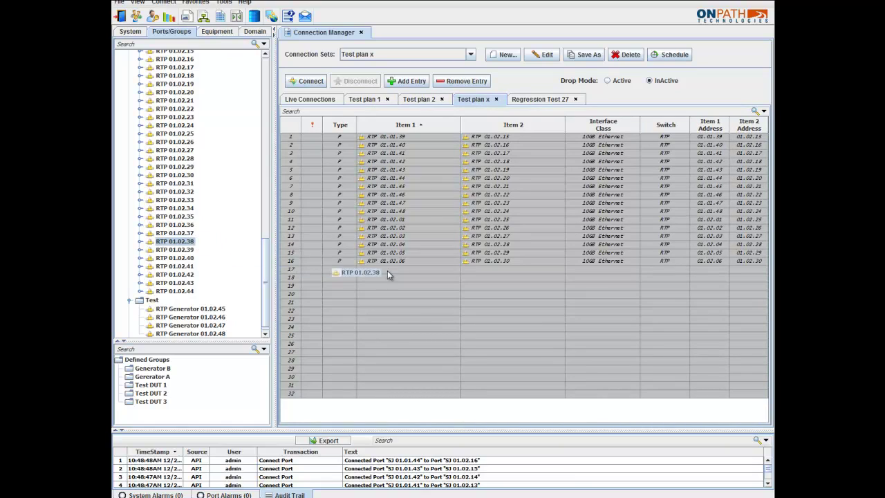
pyautogui.moveTo(173, 255)
pyautogui.mouseDown()
pyautogui.moveTo(524, 261)
pyautogui.moveTo(519, 269)
pyautogui.mouseUp()
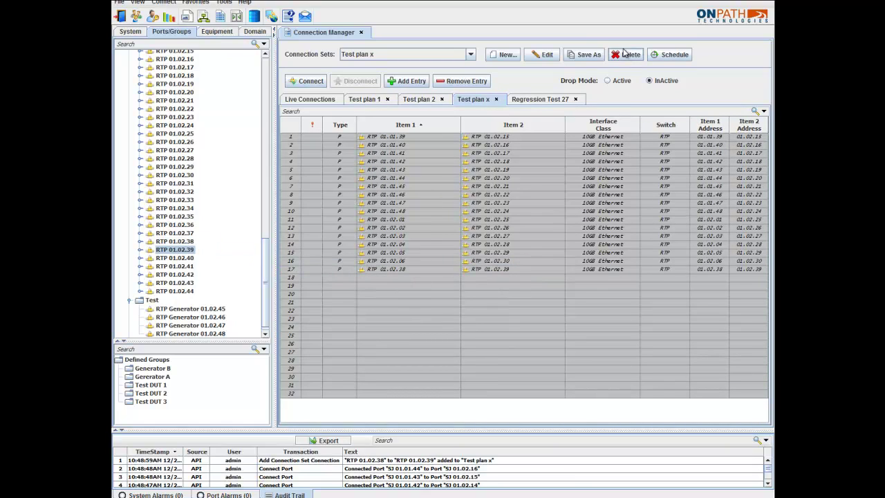
# Save Test plan x as a new connection set named uu99.
pyautogui.click(589, 54)
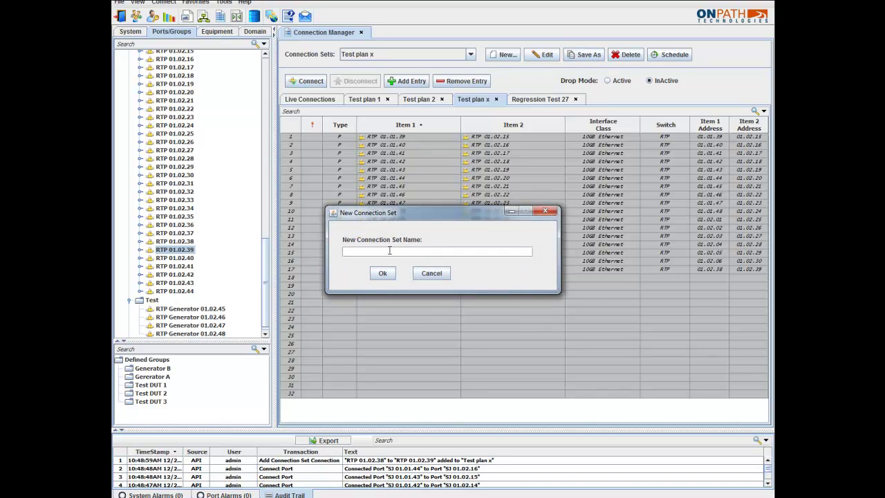
pyautogui.write('uu83')
pyautogui.click(385, 272)
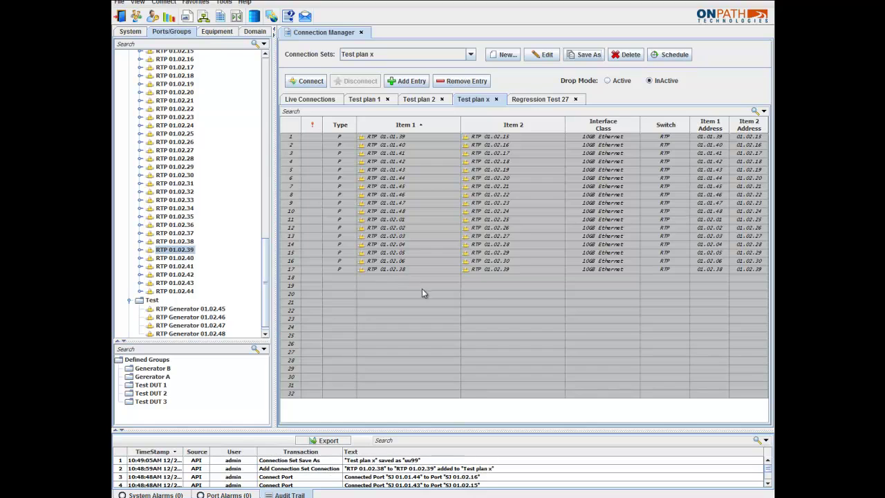
# Schedule a one-time activation of uu99 for 27-Dec-2013 at 6:49 PM.
pyautogui.click(672, 54)
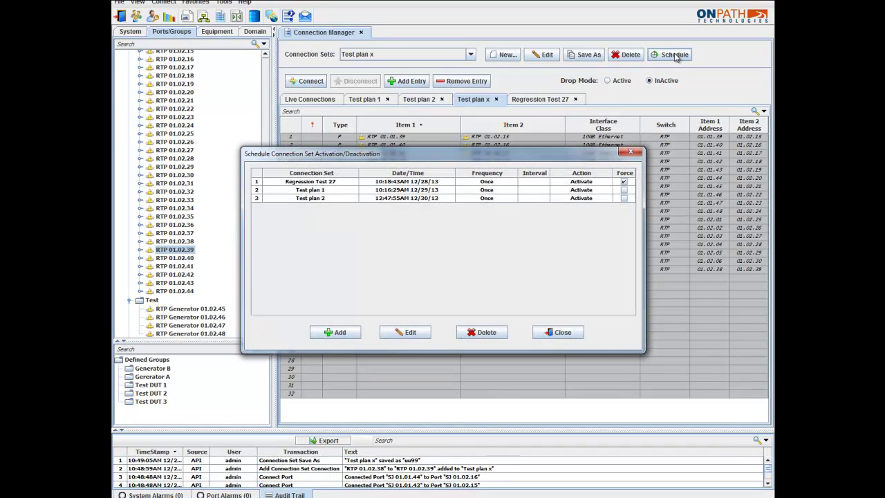
pyautogui.click(339, 332)
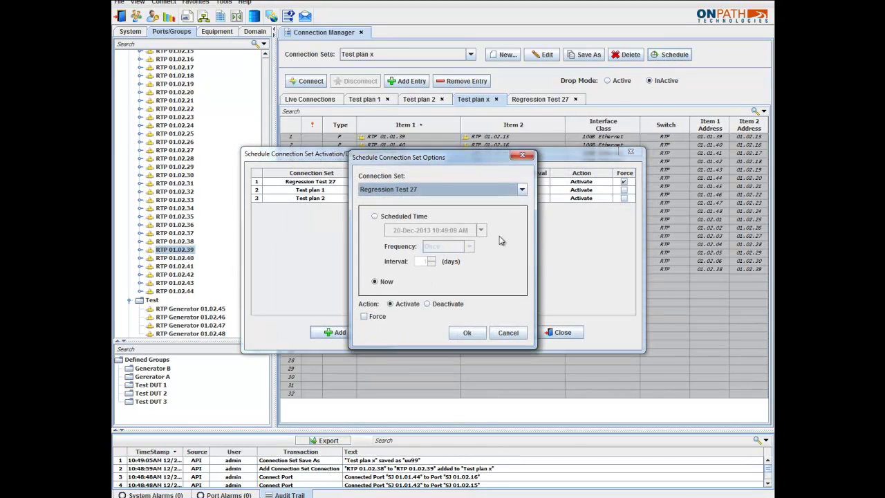
pyautogui.click(524, 191)
pyautogui.moveTo(522, 214); pyautogui.dragTo(520, 256)
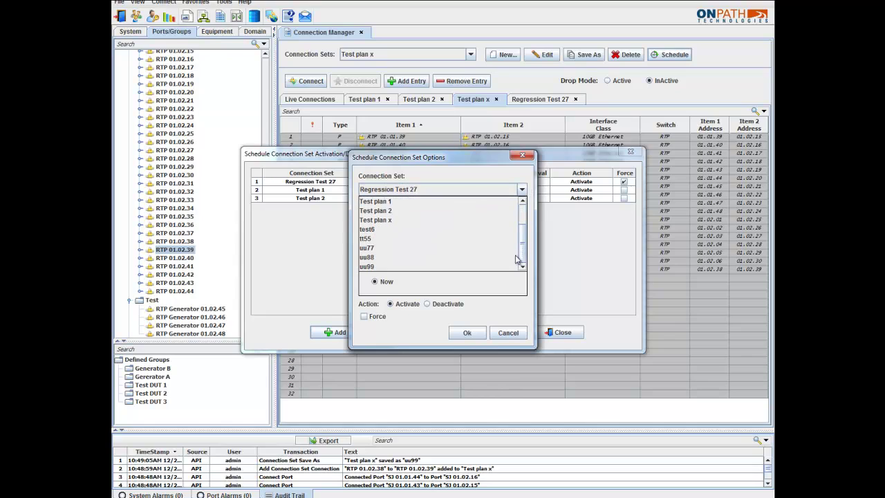
pyautogui.click(406, 268)
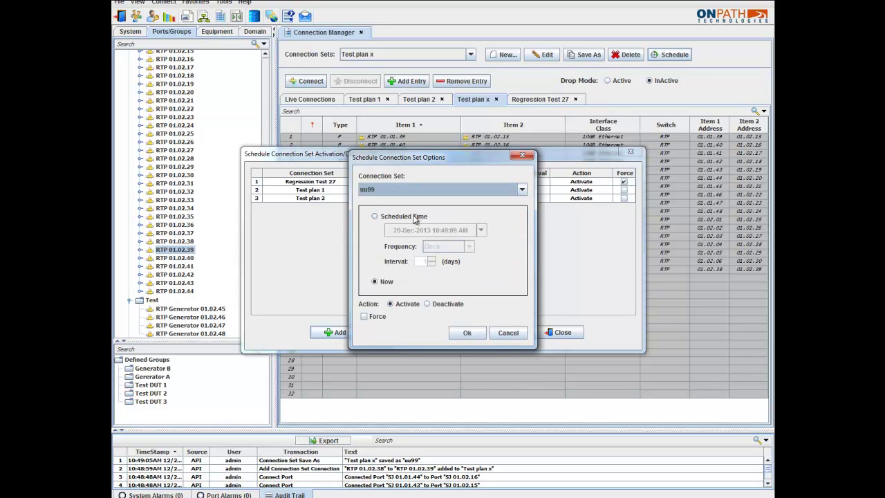
pyautogui.click(415, 217)
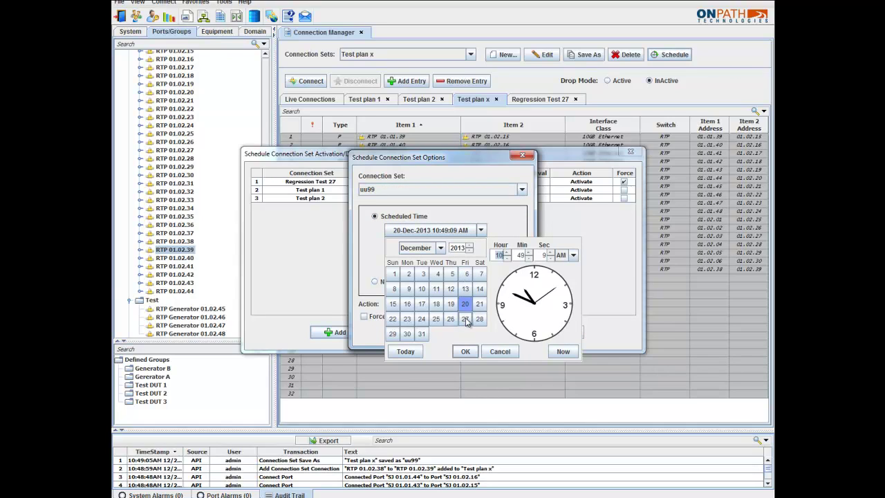
pyautogui.click(464, 319)
pyautogui.doubleClick(499, 254)
pyautogui.write('18')
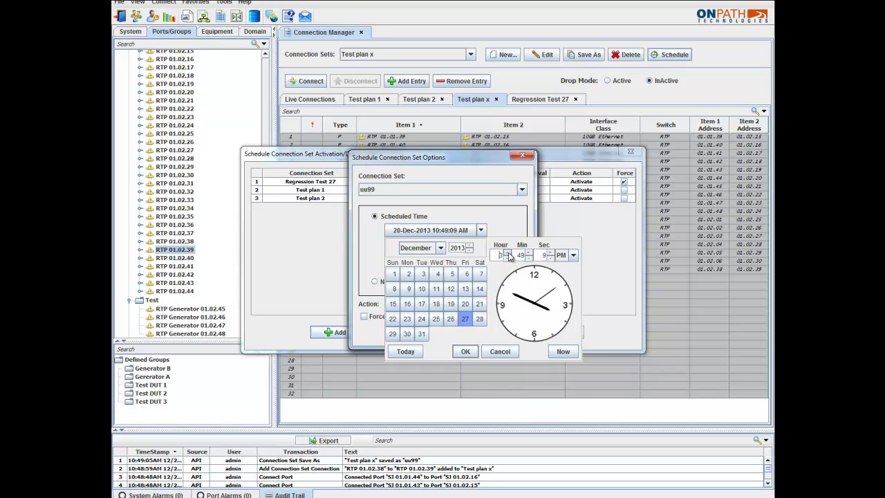
pyautogui.click(465, 352)
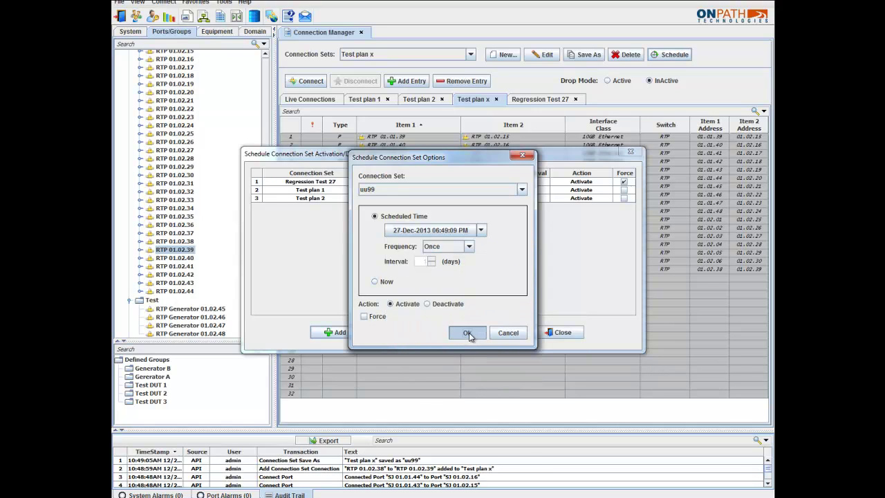
pyautogui.click(469, 335)
pyautogui.click(442, 265)
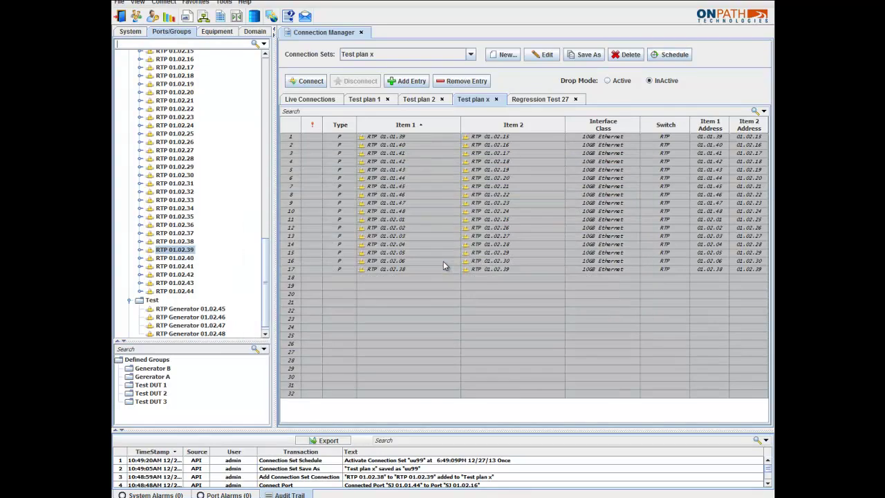